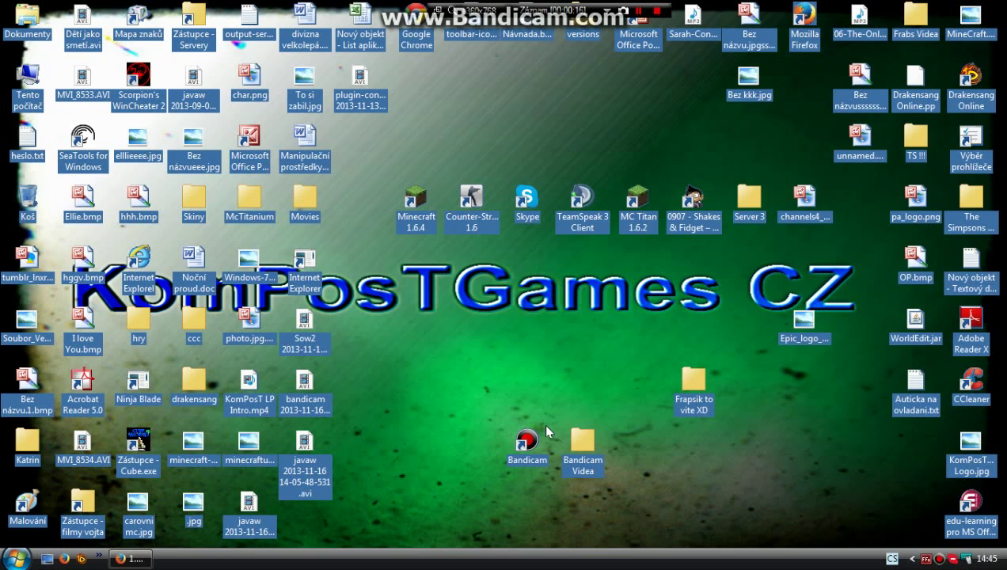
- Launch Bandicam from the desktop and show its general settings (Obecně)
click(532, 441)
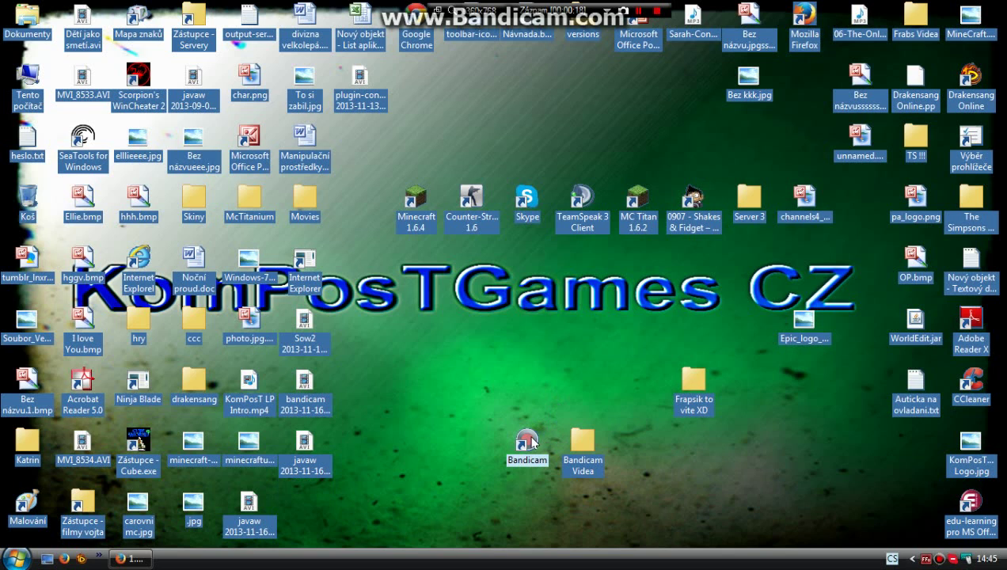
double_click(532, 441)
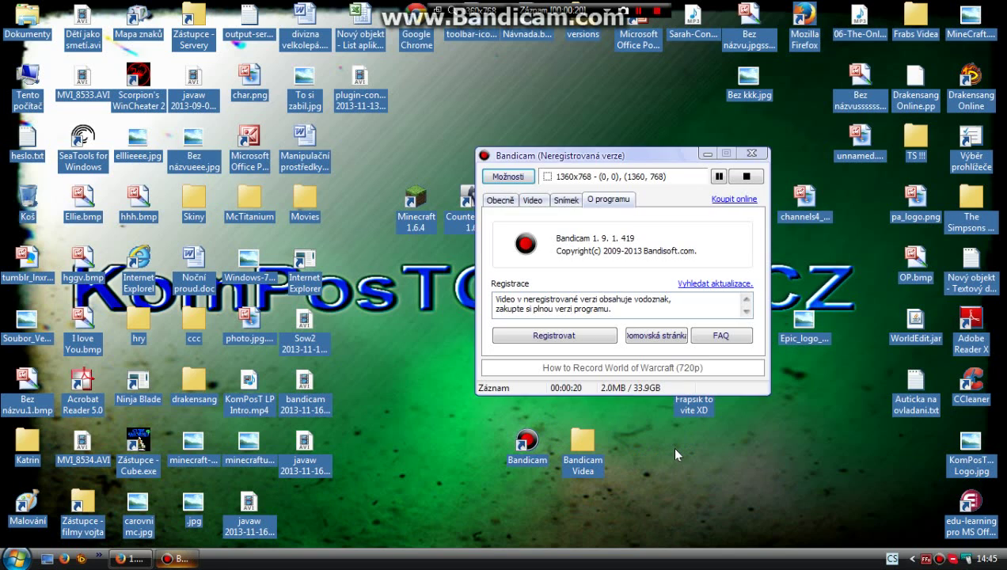
click(501, 200)
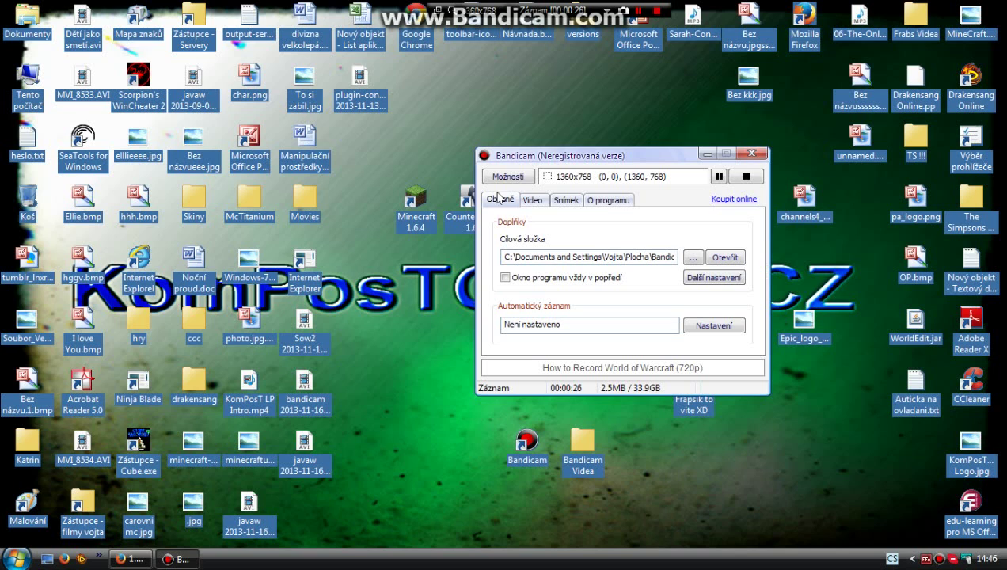
- Check the contents of the recording output folder and confirm Bandicam Videa as the target folder
click(724, 258)
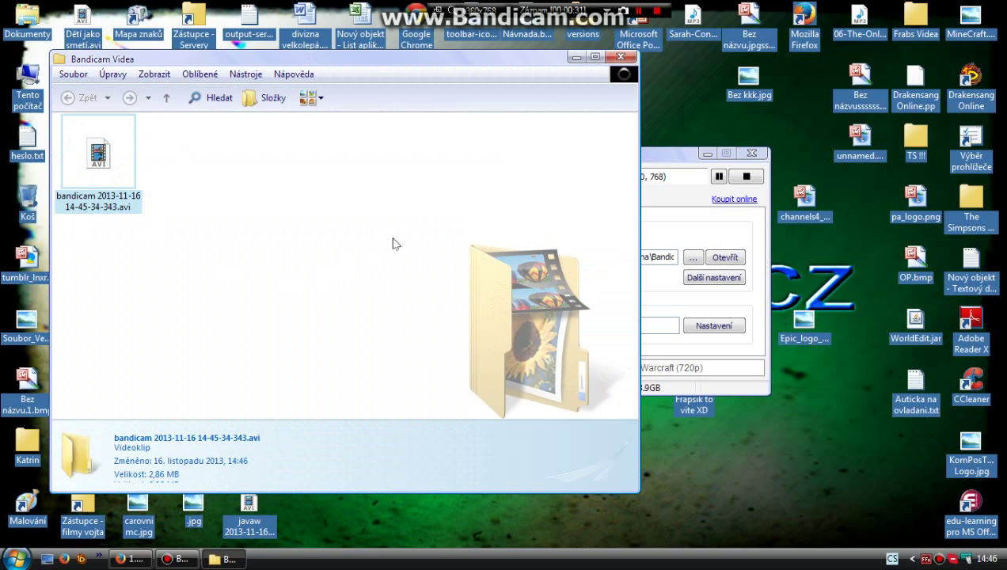
click(395, 244)
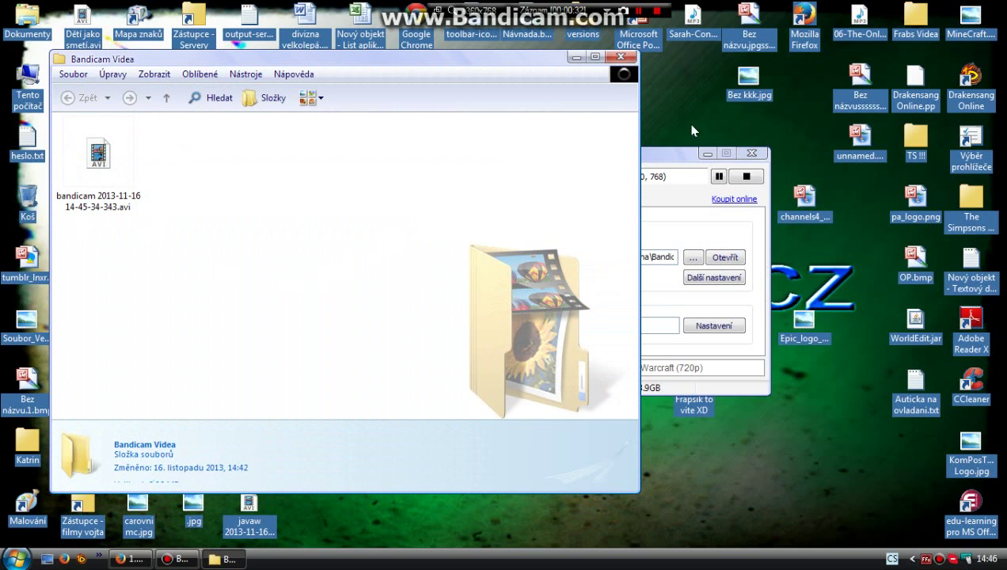
click(620, 58)
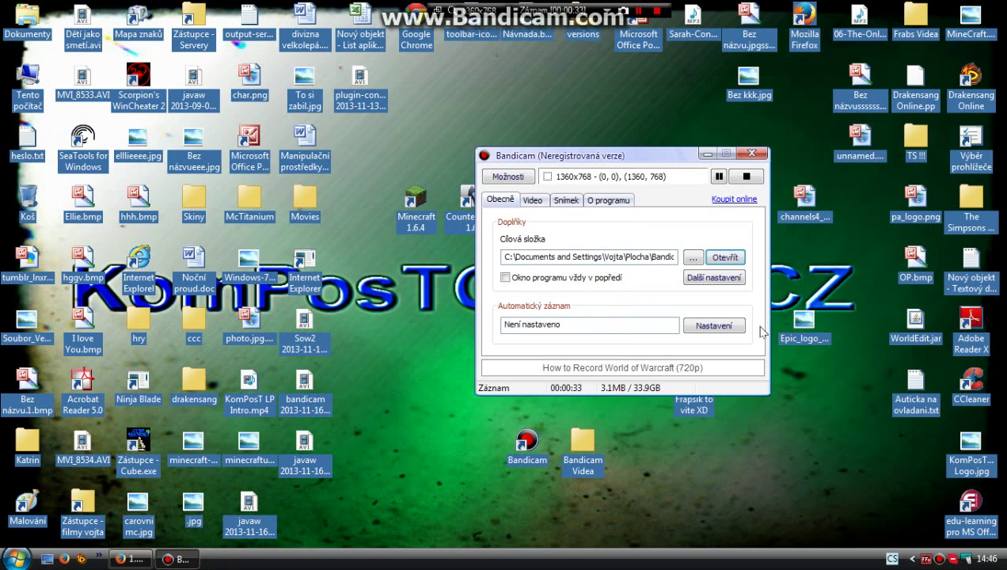
click(692, 258)
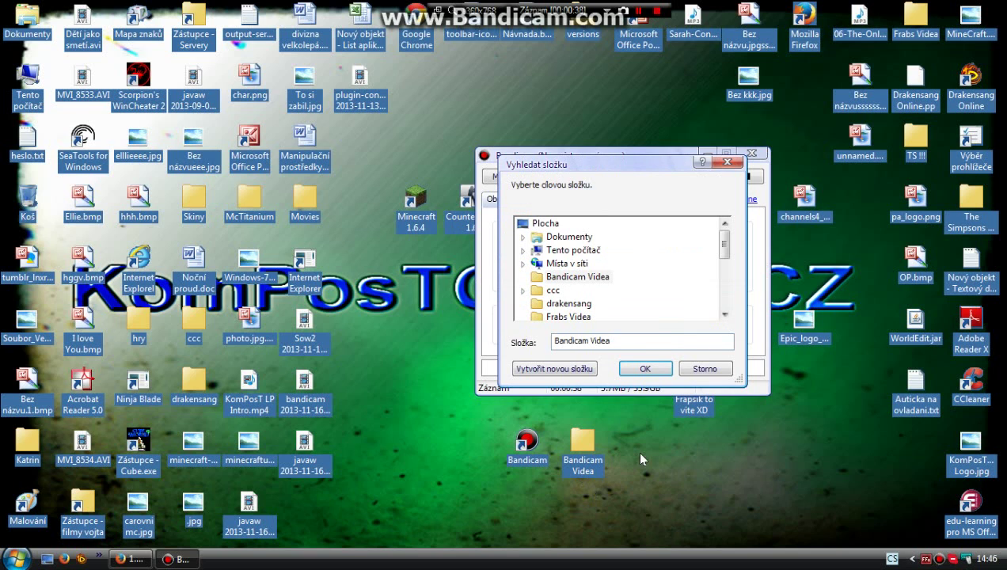
click(645, 368)
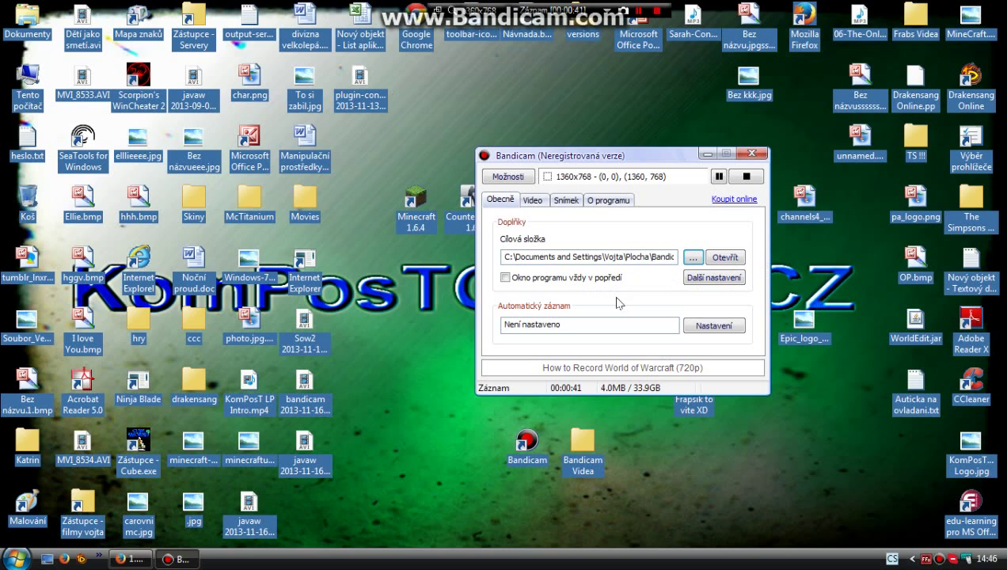
- Set the video quality (Kvalita) to 100 in the recording format settings
click(533, 202)
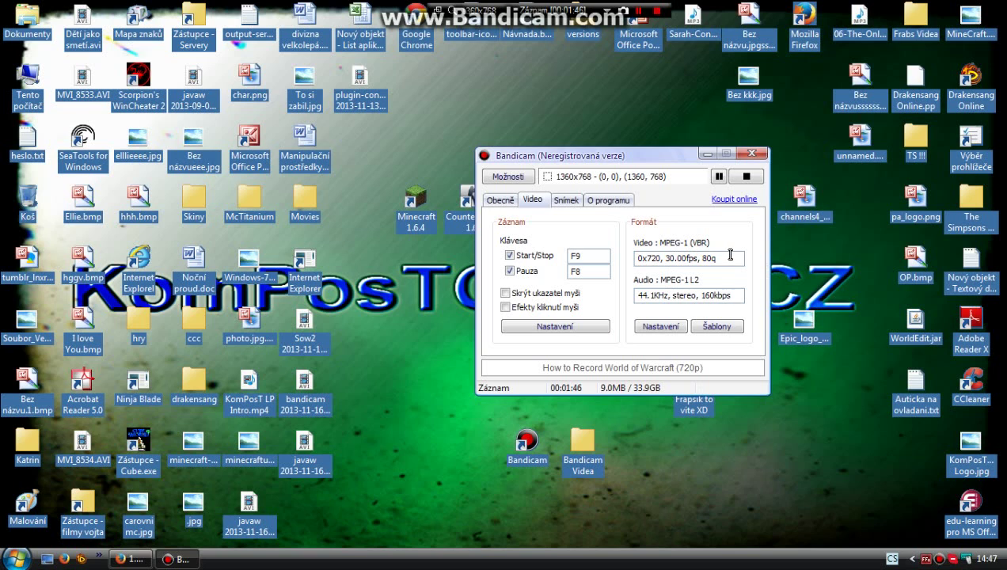
click(660, 326)
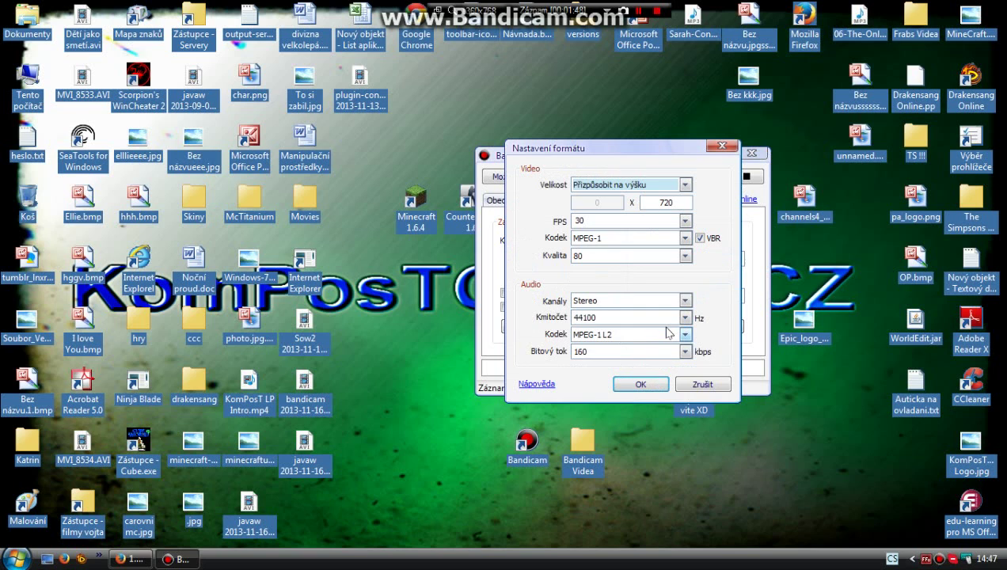
click(602, 221)
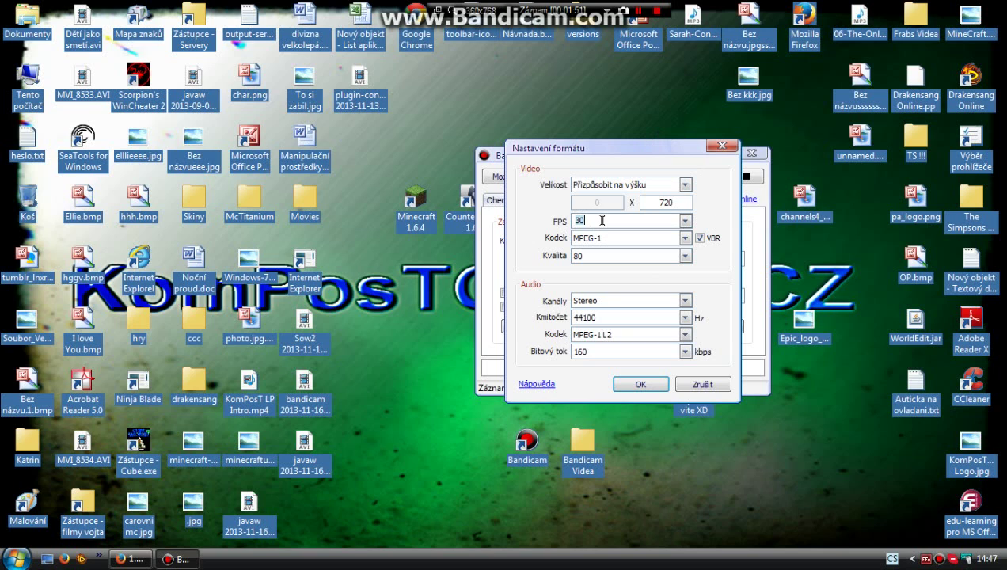
click(671, 257)
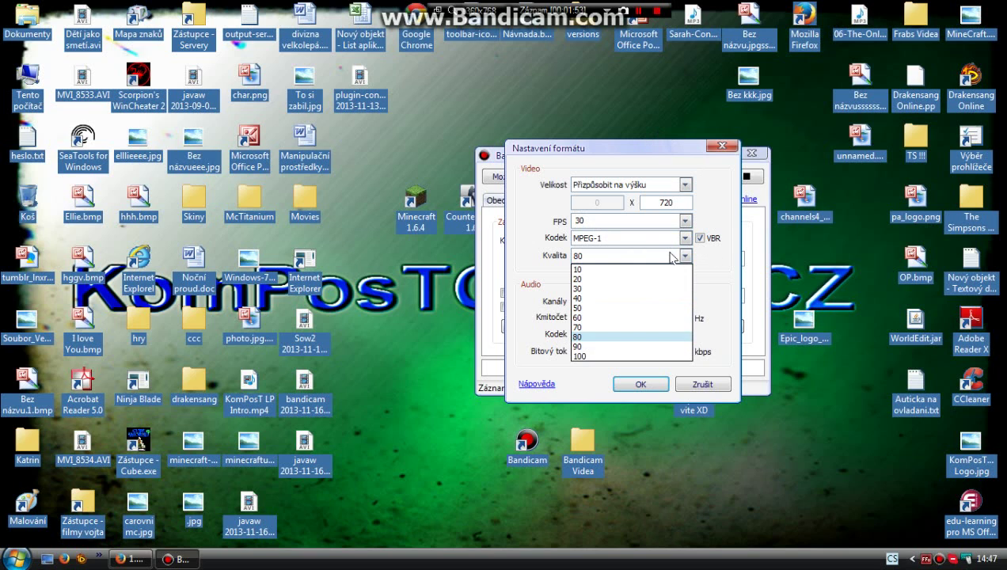
click(631, 356)
click(679, 258)
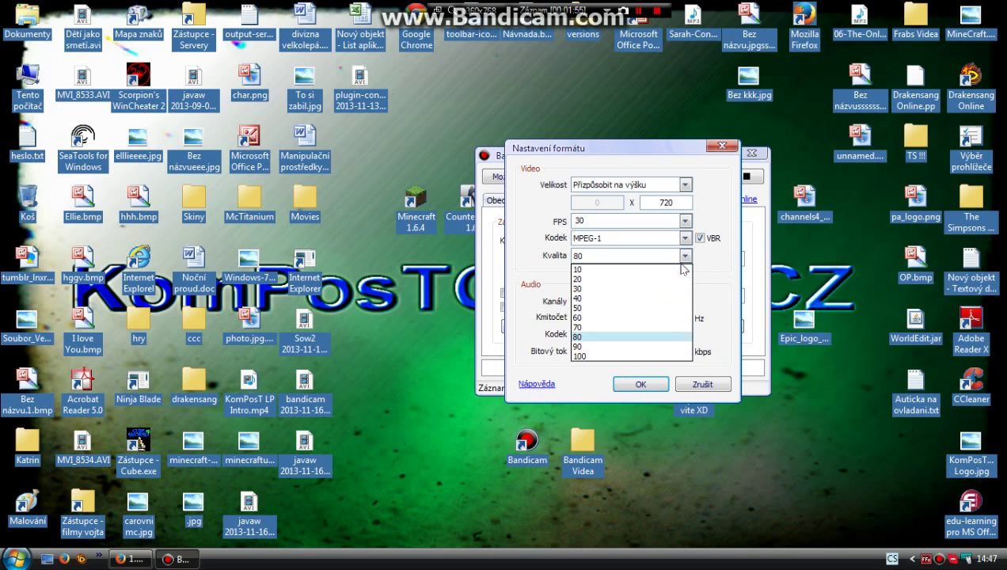
click(625, 354)
click(643, 301)
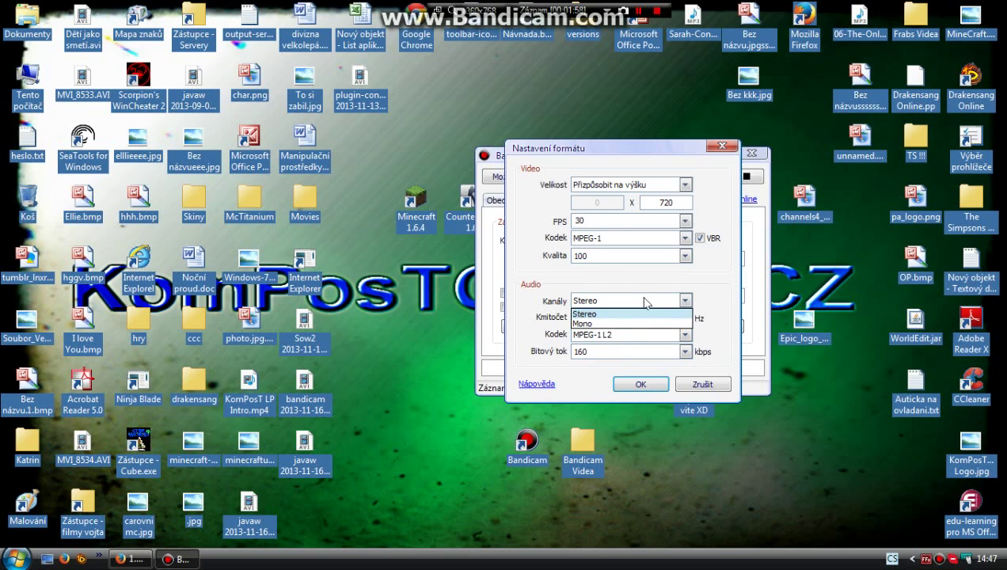
click(643, 300)
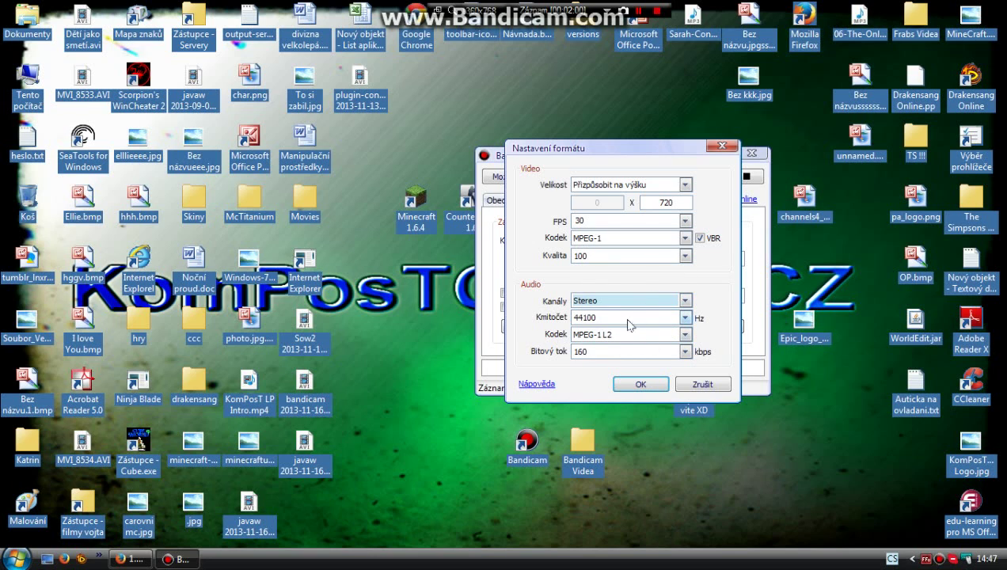
click(657, 391)
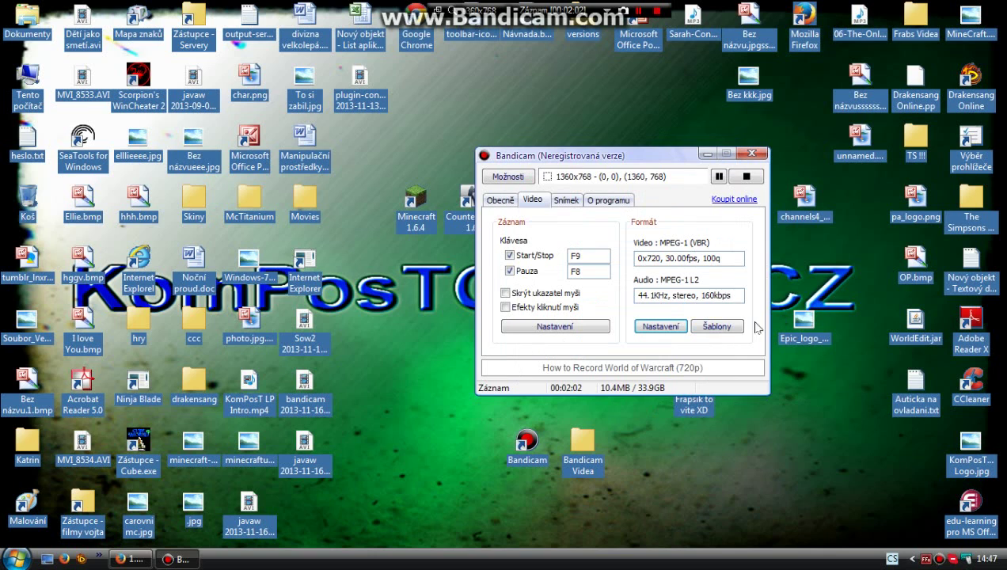
- Apply the YouTube (720p) template to the recording format
click(725, 328)
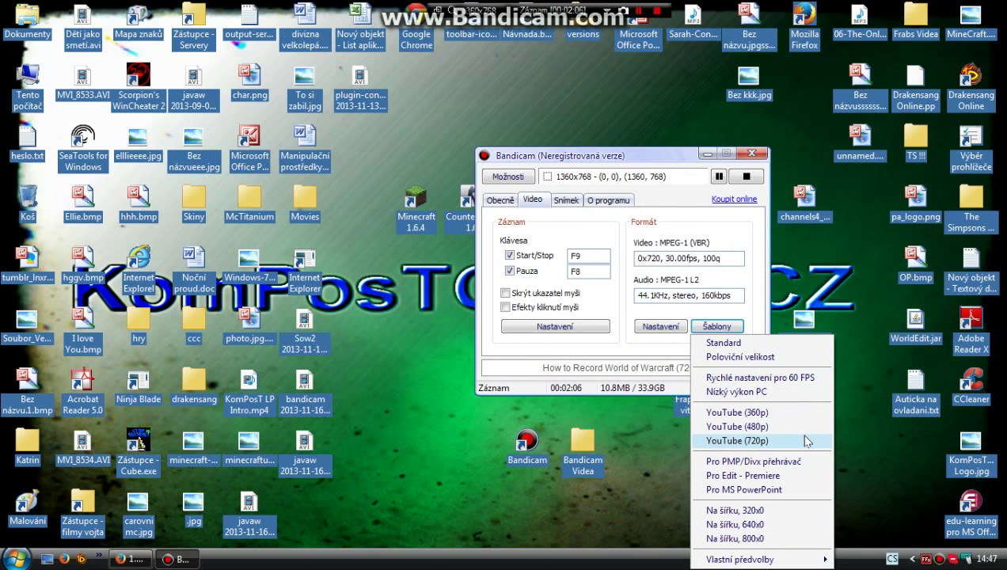
click(762, 443)
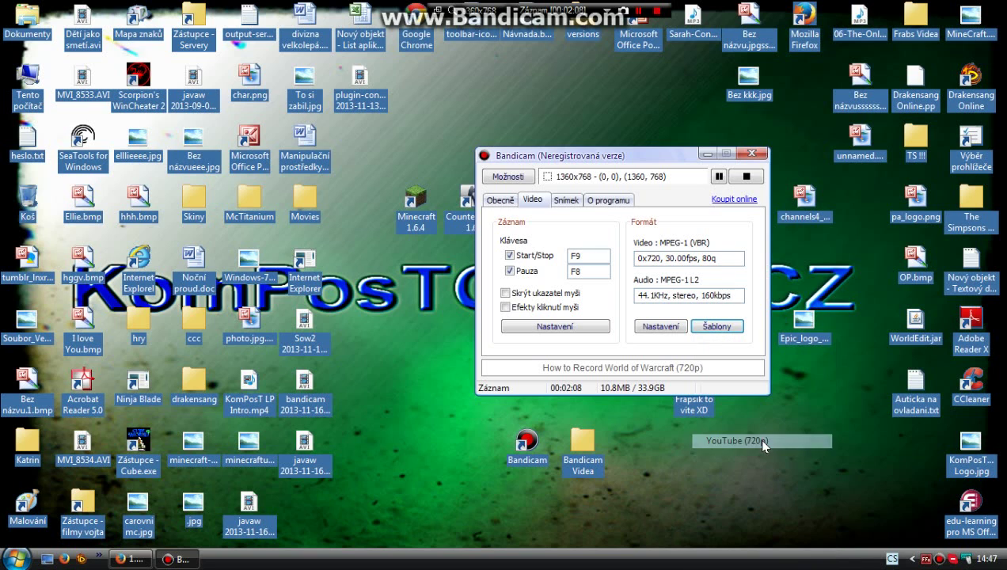
click(729, 332)
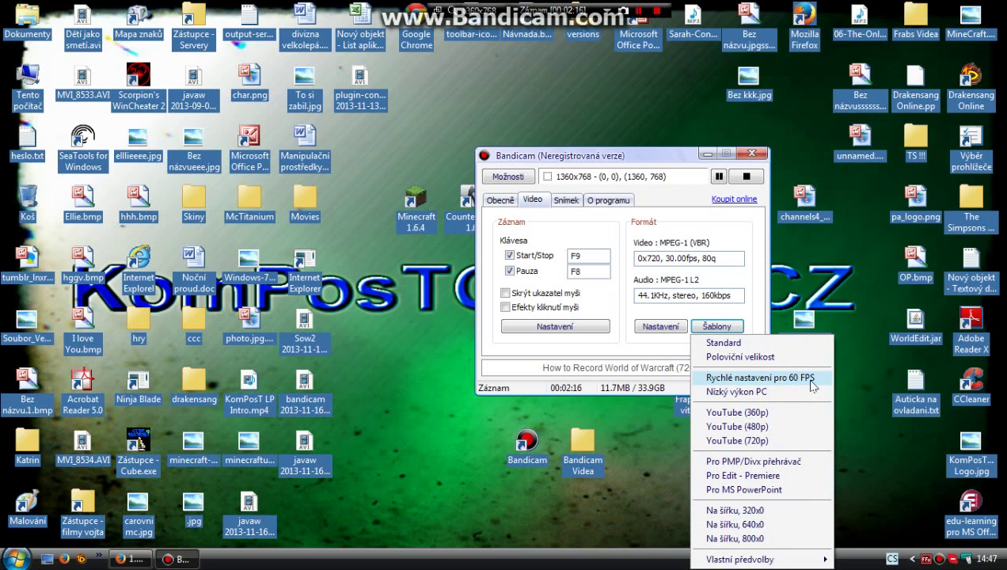
click(631, 353)
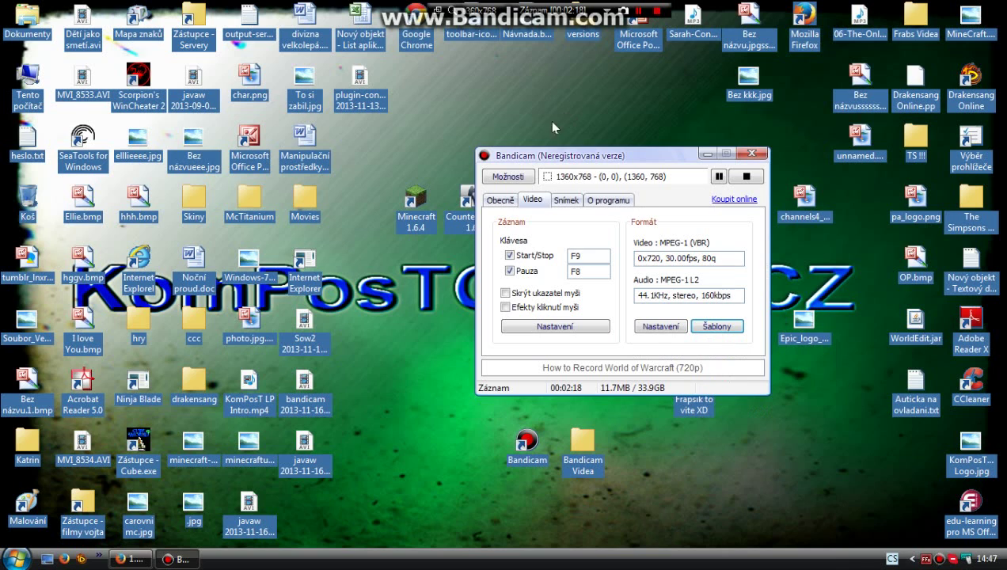
- Try the other formats for screen captures and choose high-quality JPG (JPG - vysoká kvalita)
click(571, 201)
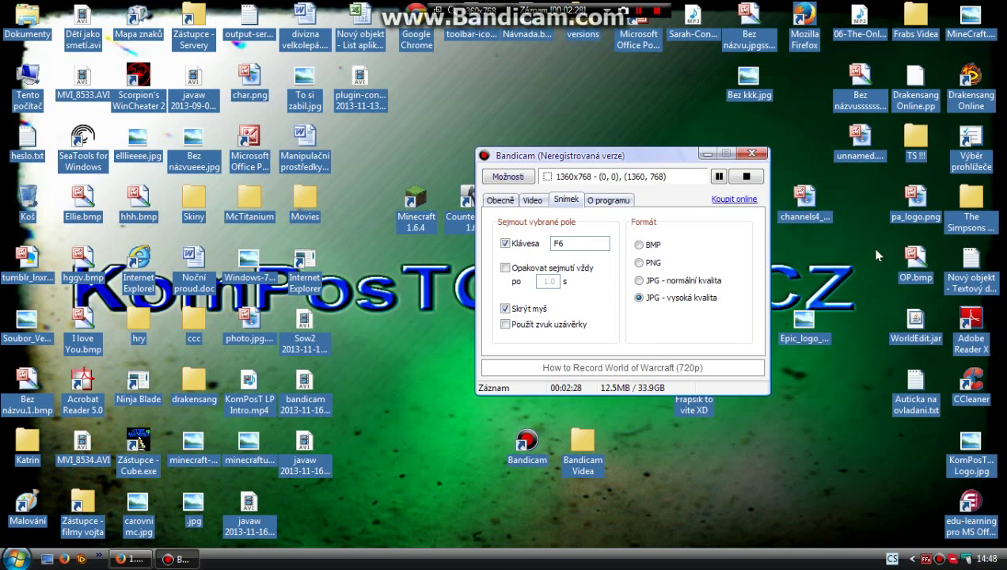
click(646, 279)
click(639, 299)
click(638, 245)
click(638, 299)
- View the program information and examine the available recording modes, such as Soubory DirectX/OpenGL and Vybrané pole
click(631, 202)
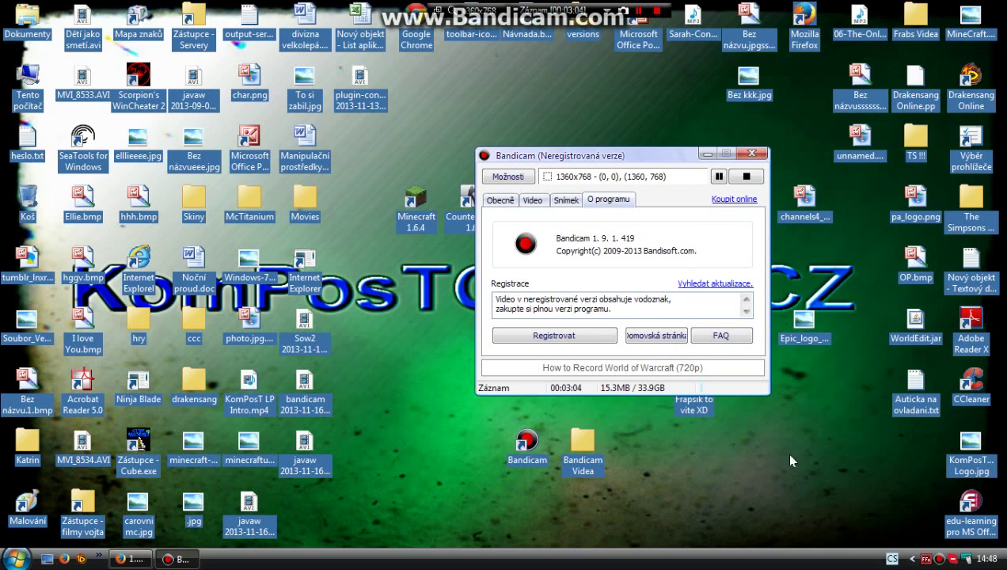
click(531, 182)
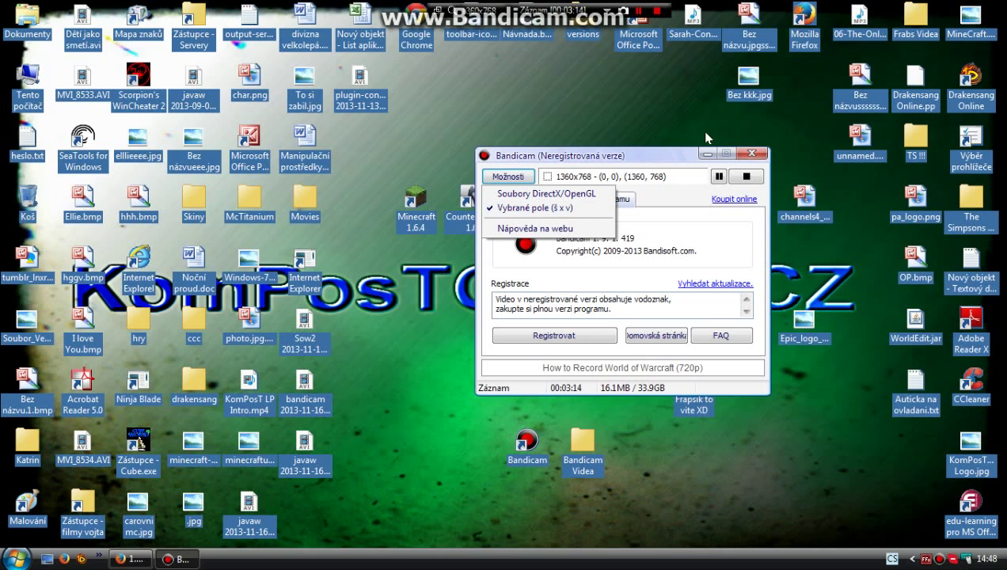
click(682, 107)
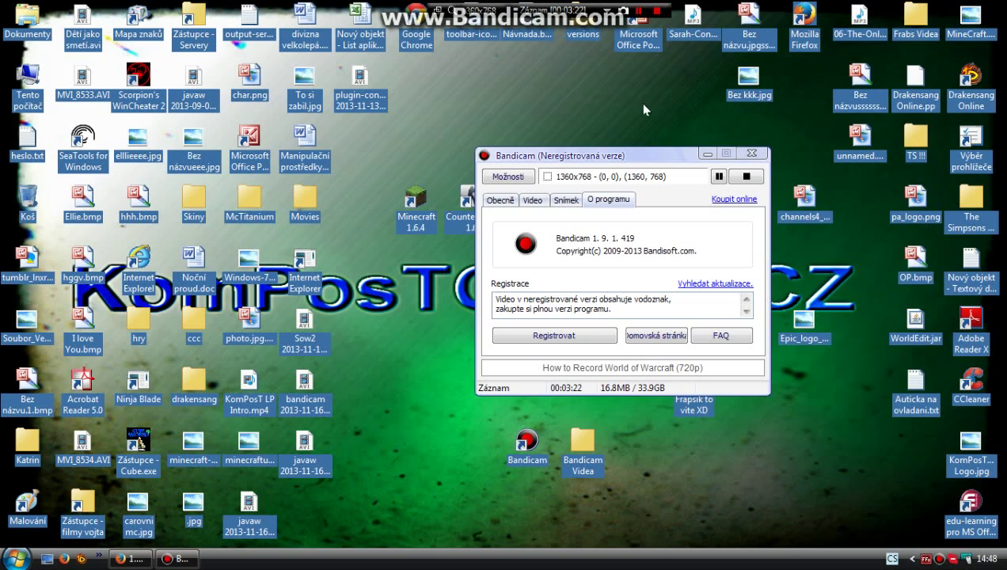
click(518, 179)
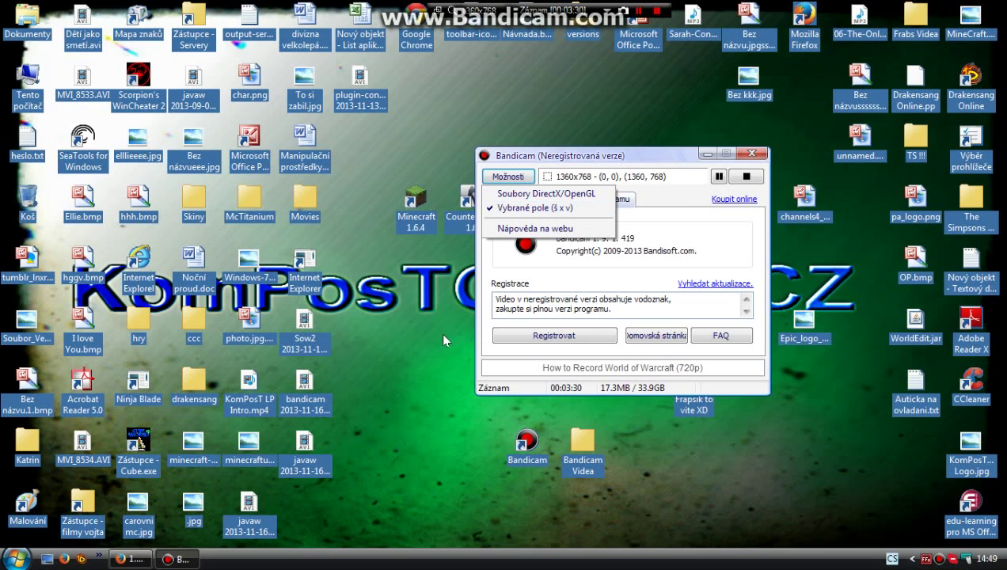
click(432, 162)
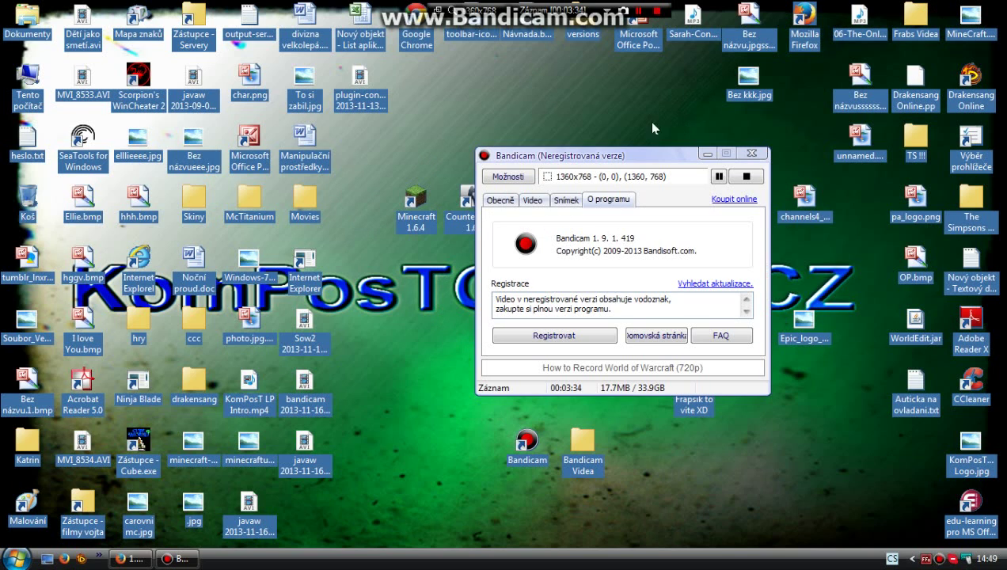
click(548, 181)
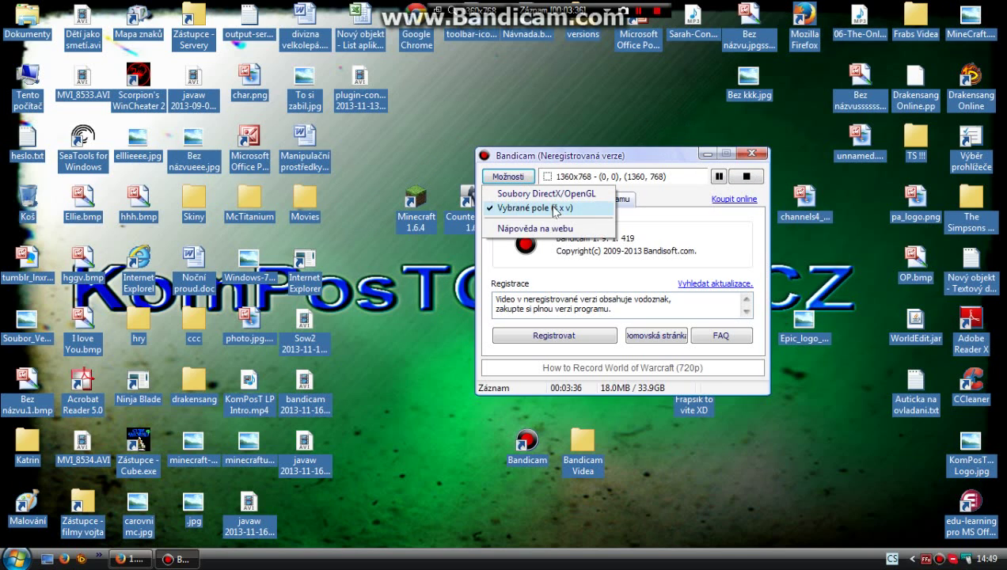
click(426, 398)
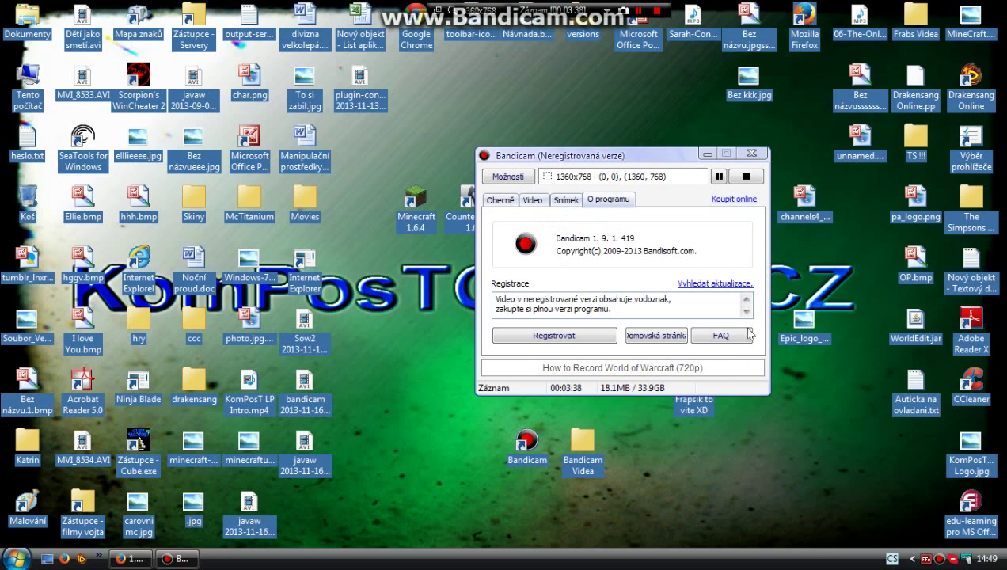